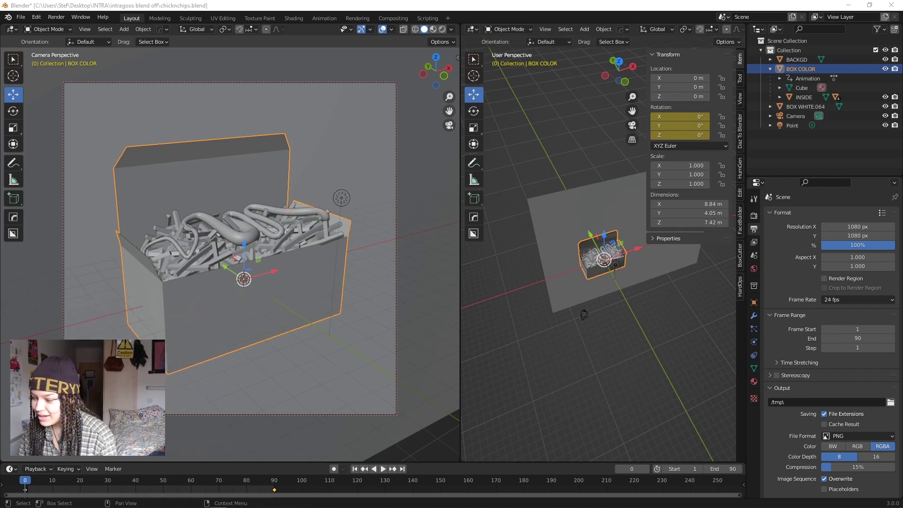
Preview the animation in Rendered shading with BACKGD selected, then make the right area a 3D view
key("z")
left_click(291, 271)
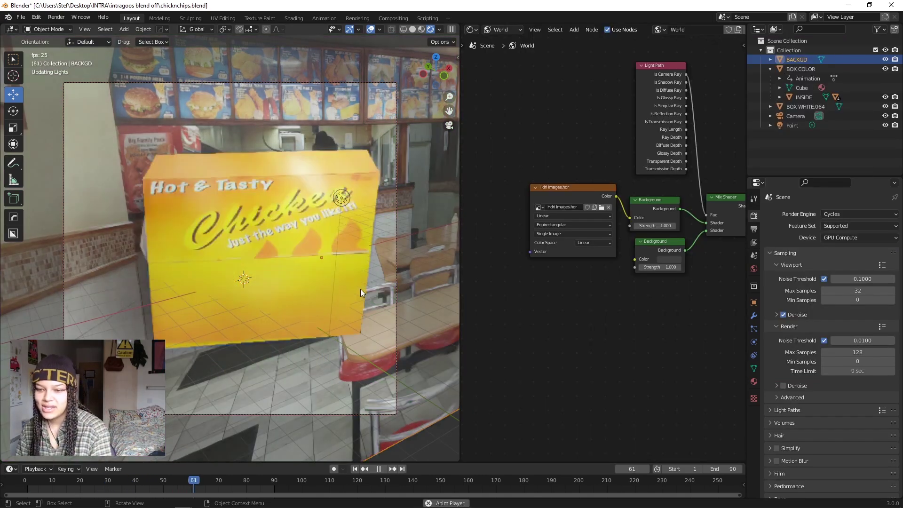
key("space")
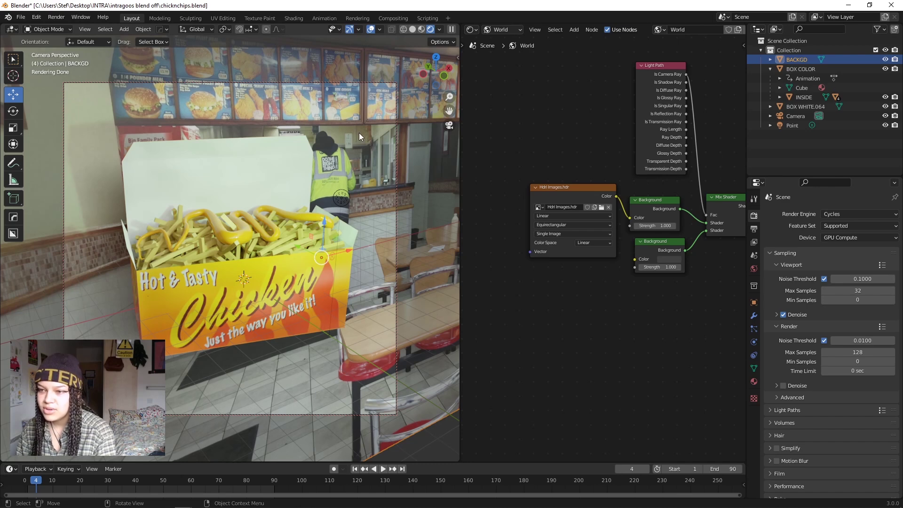
key("shift+F5")
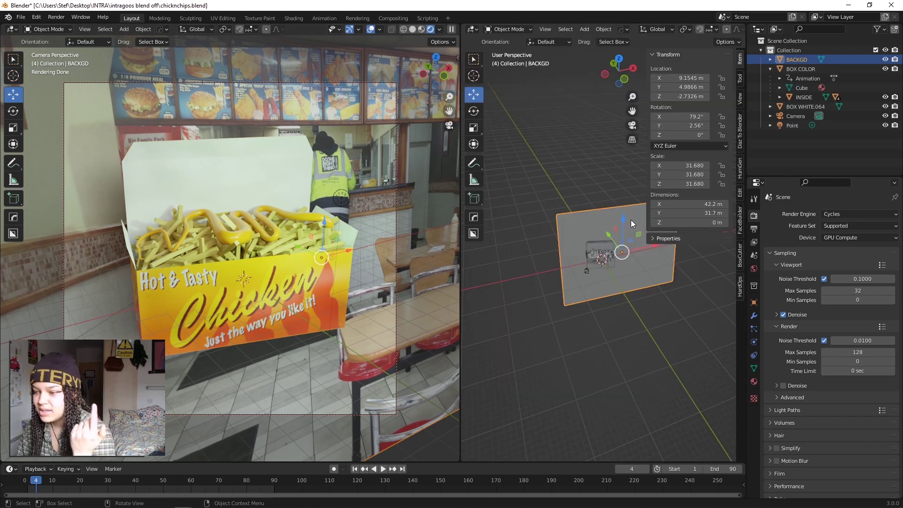
Raise the BACKGD backdrop plane on Z out of the camera's view
left_click_drag(627, 219, 624, 141)
left_click(754, 198)
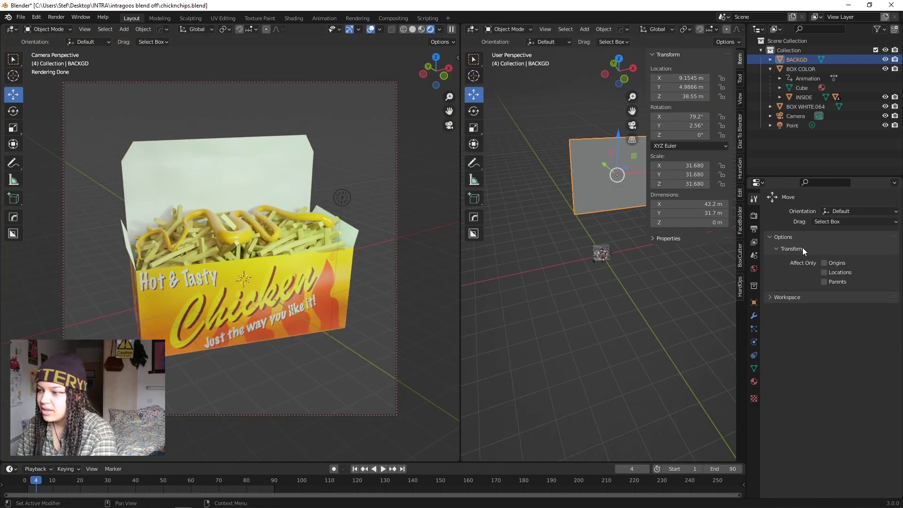
left_click(754, 218)
Enable Film > Transparent and check it with an F12 test render
scroll(779, 387, "down", 2)
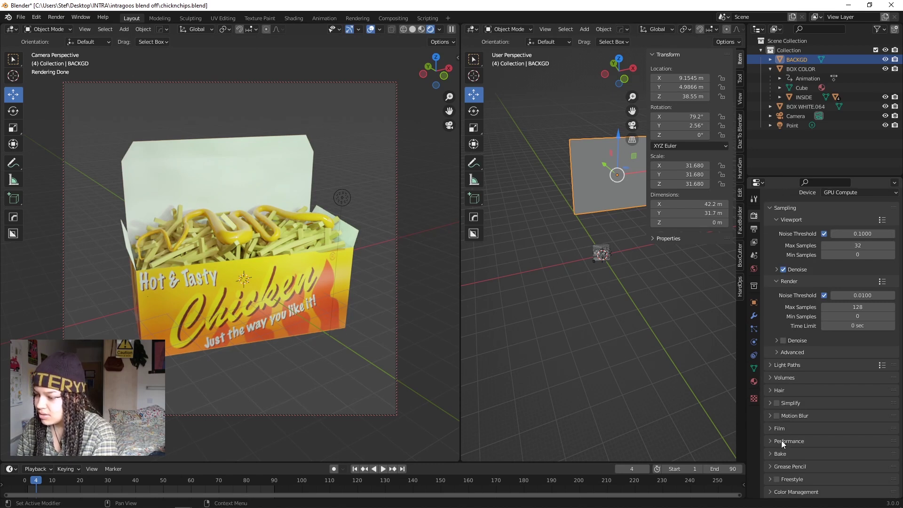
left_click(770, 430)
scroll(774, 430, "down", 4)
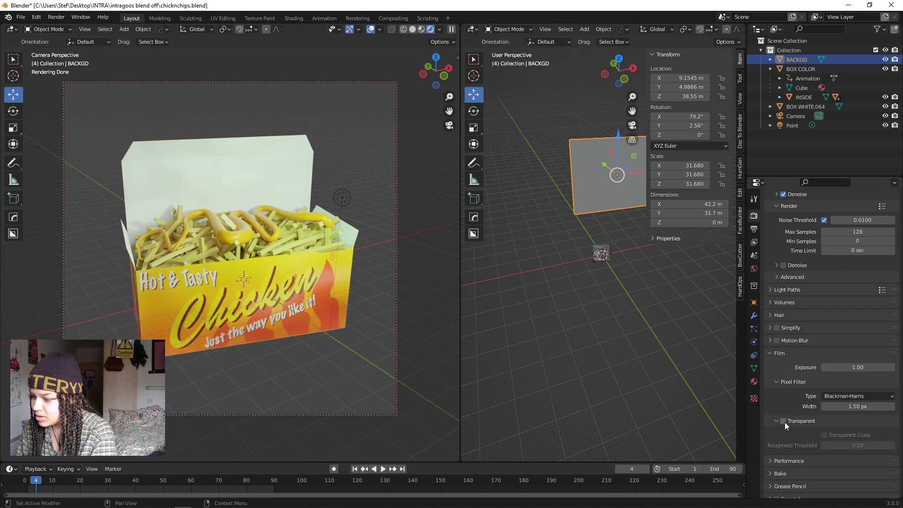
left_click(781, 420)
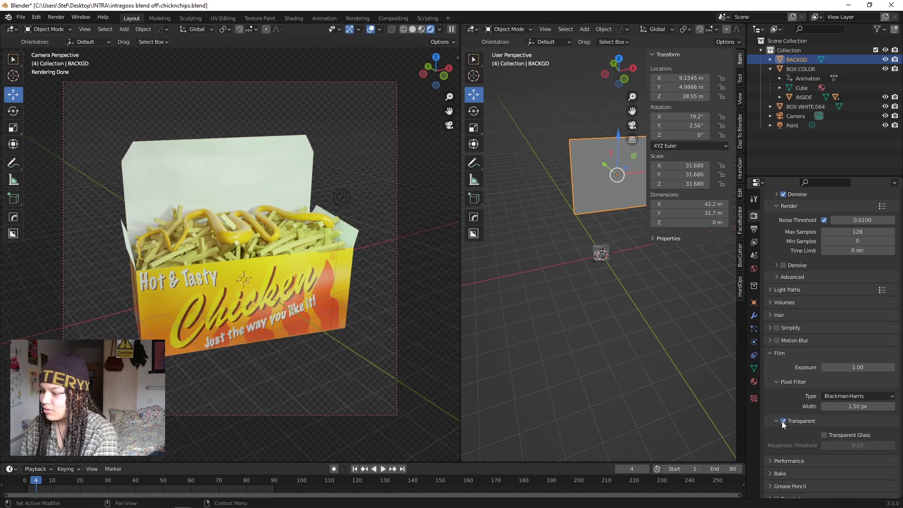
key("F12")
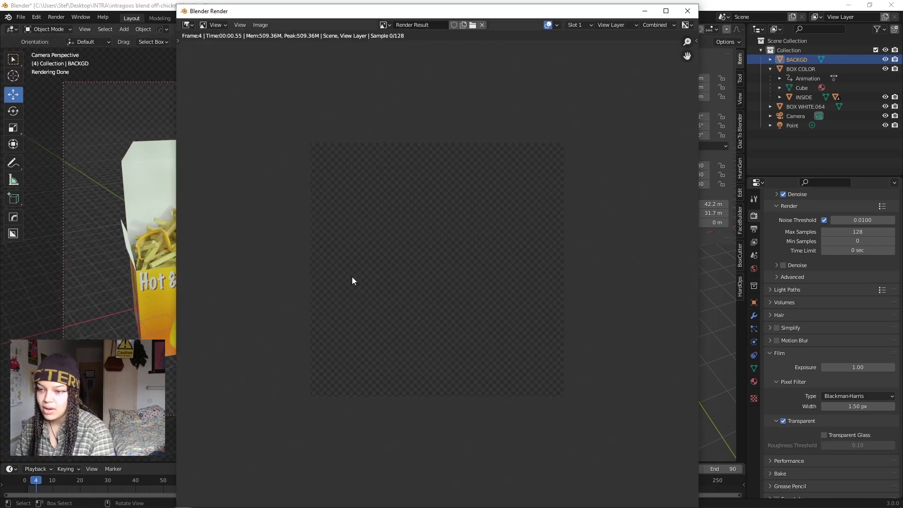
scroll(382, 285, "up", 2)
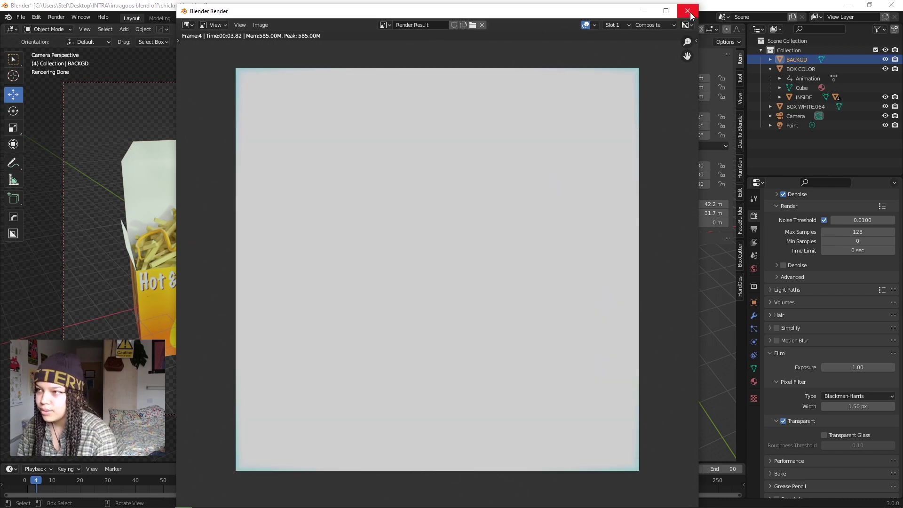
left_click(687, 10)
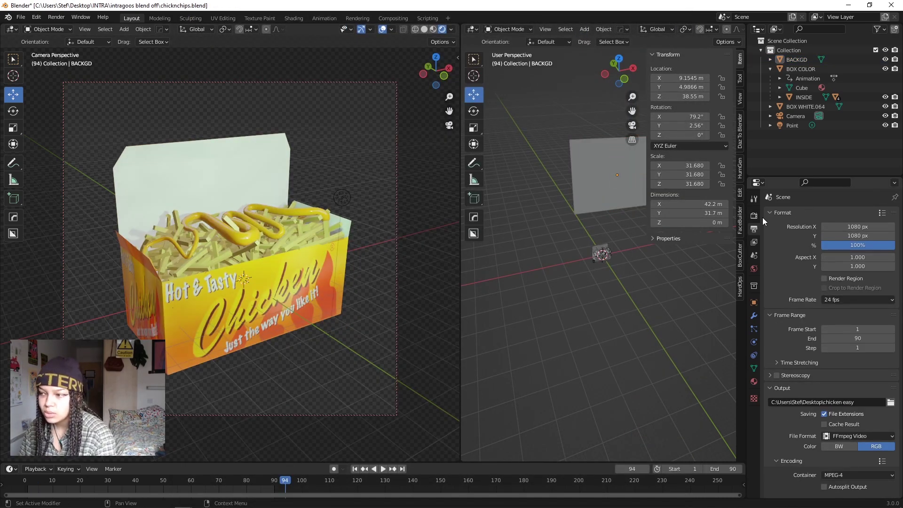
left_click(754, 216)
Point the render output path at the Desktop
left_click(754, 229)
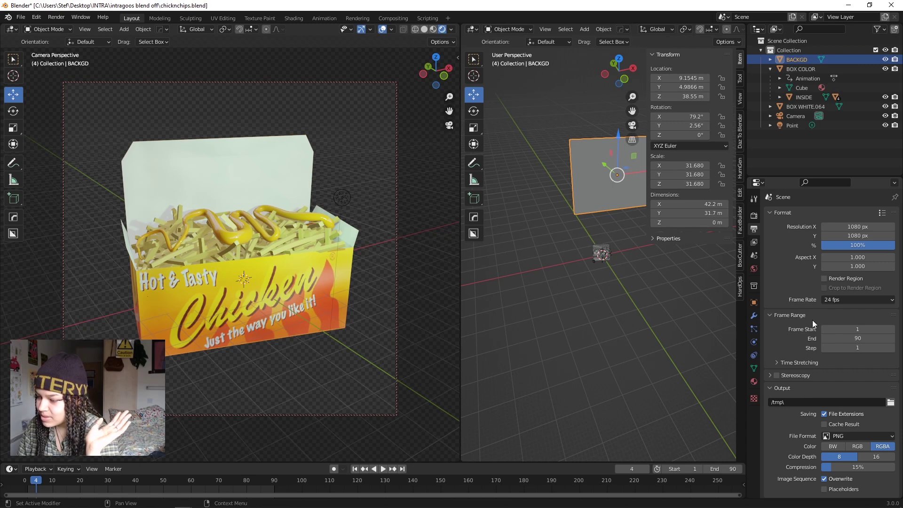
left_click(891, 403)
left_click(235, 236)
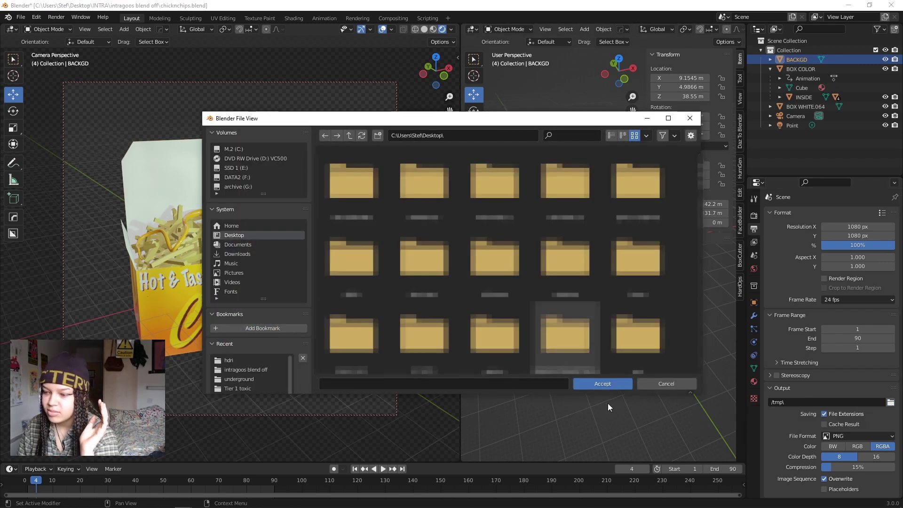
left_click(609, 385)
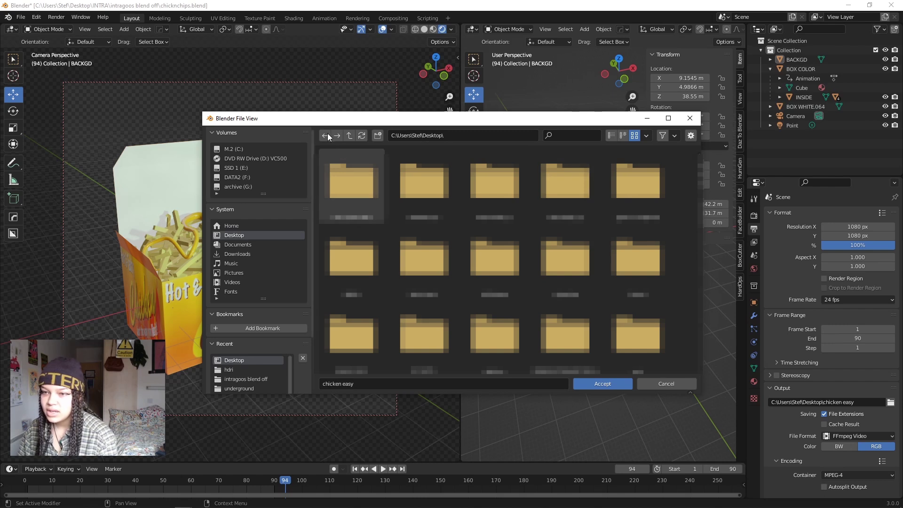
Create a Desktop folder named 'chicken long' and set it as the output folder
left_click(378, 136)
key("Return")
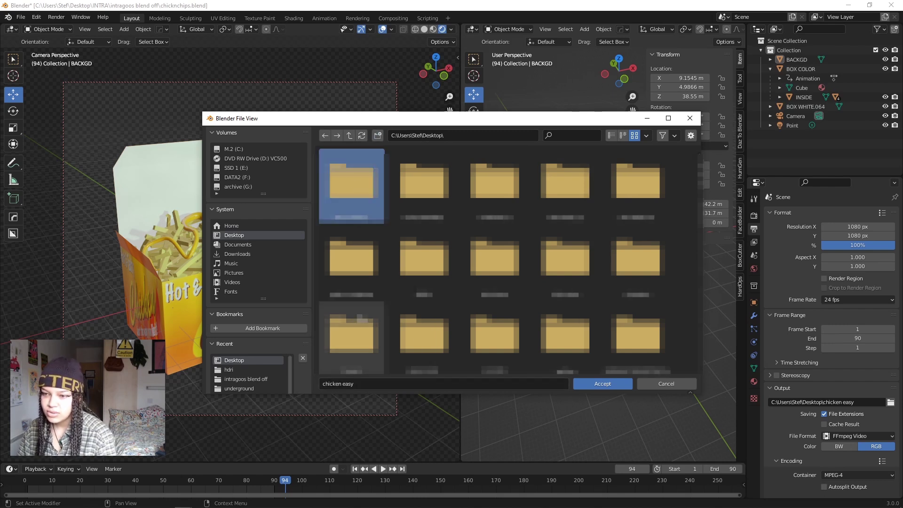
right_click(324, 297)
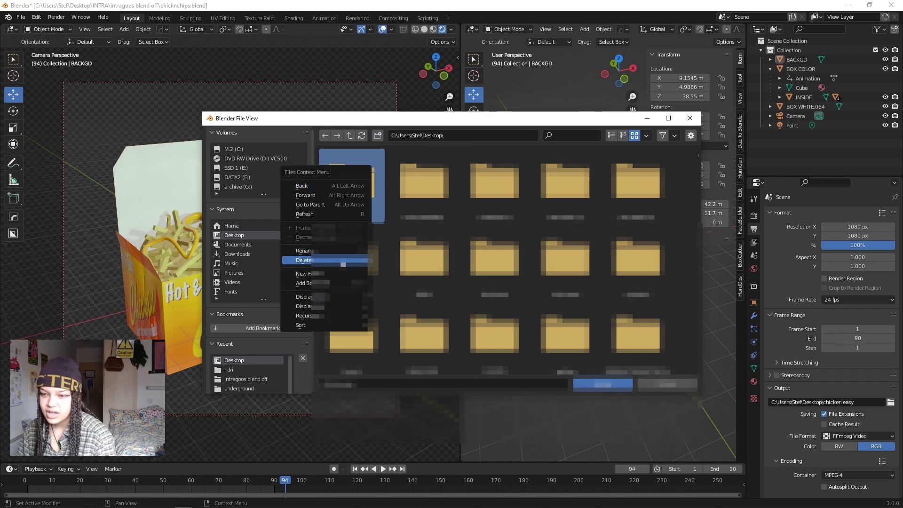
left_click(348, 251)
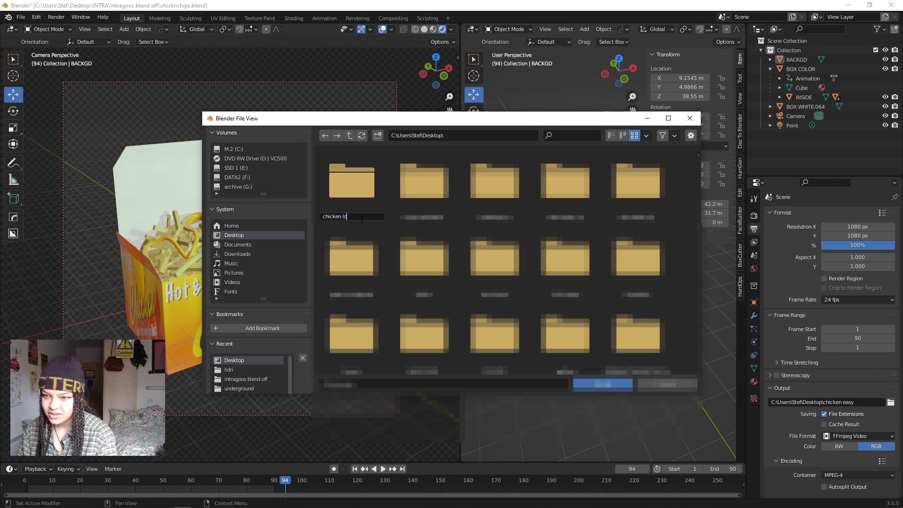
key("Return")
double_click(345, 181)
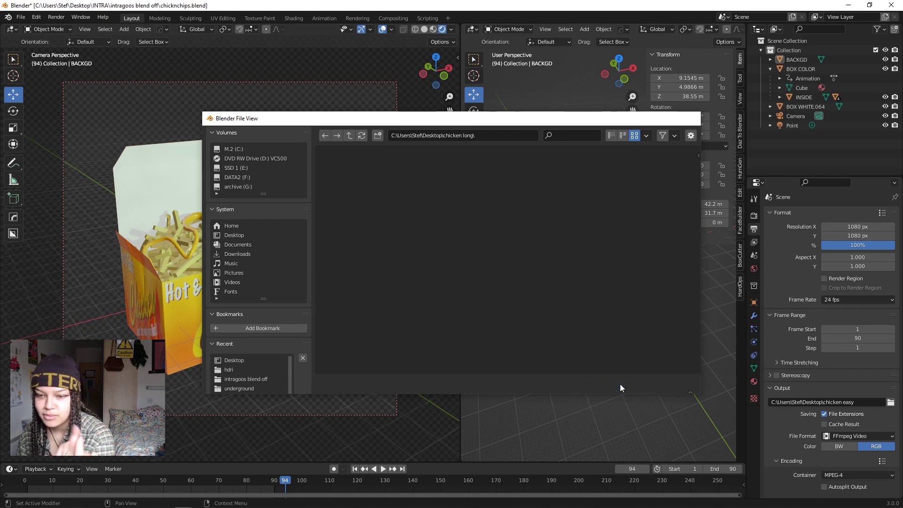
left_click(620, 382)
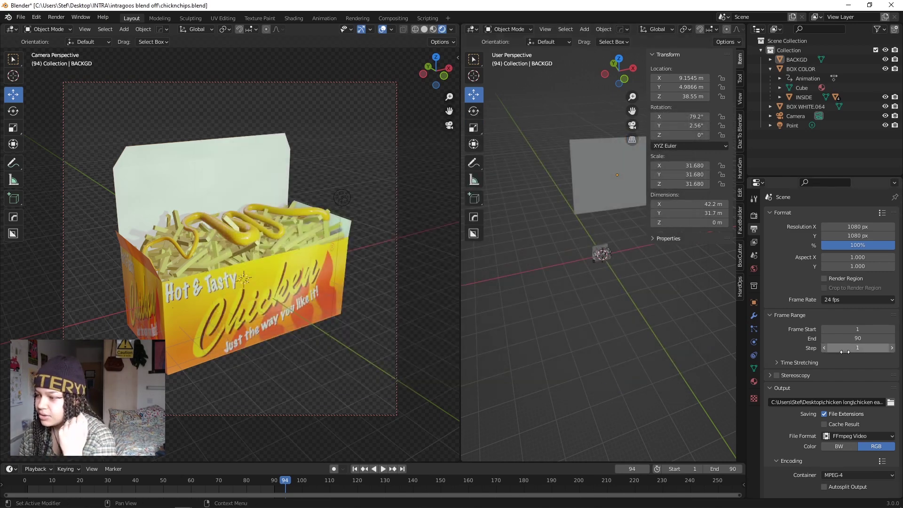
Switch the output file format back to PNG
scroll(845, 351, "down", 6)
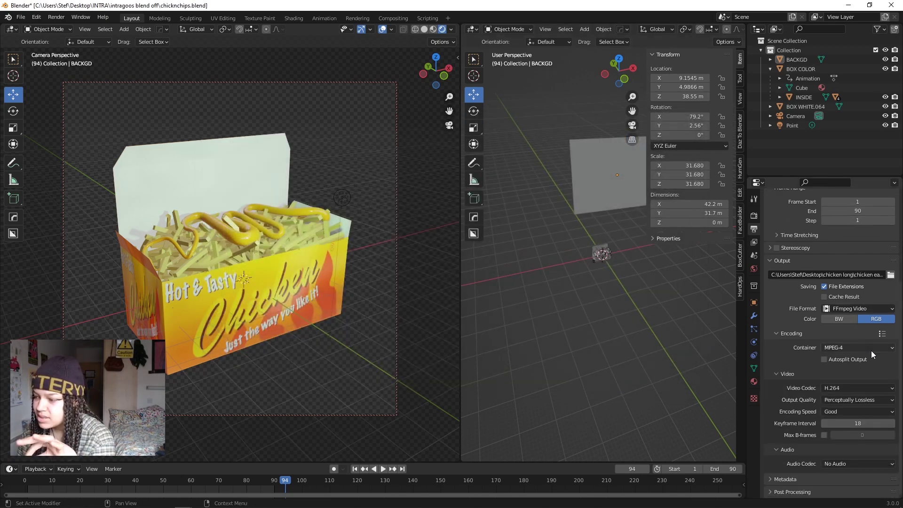
left_click(857, 309)
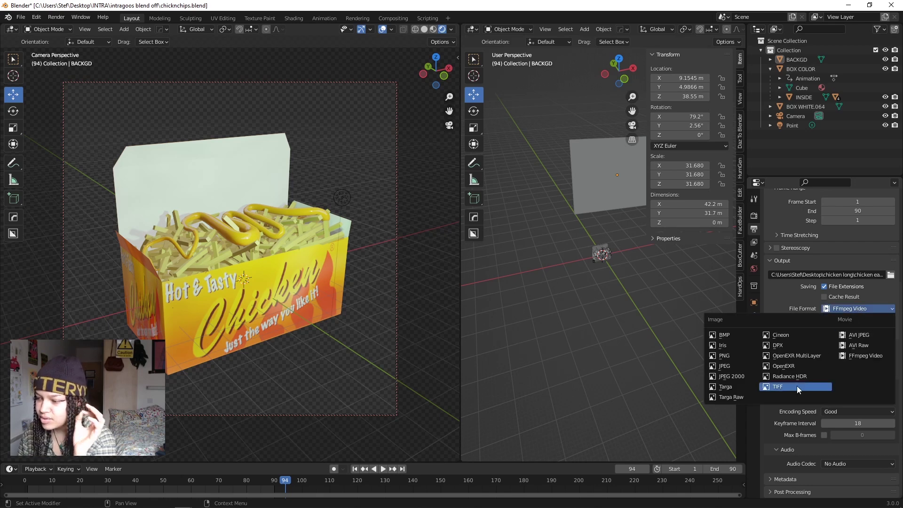
left_click(732, 358)
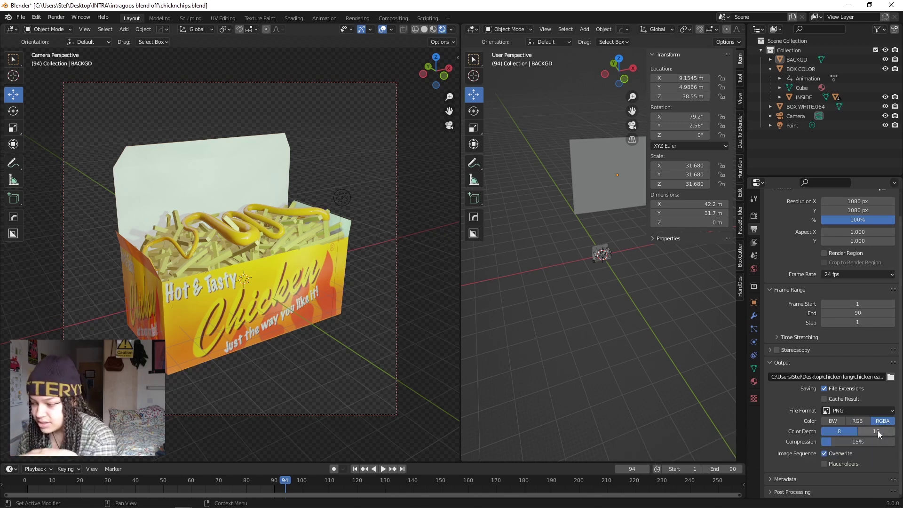
scroll(852, 385, "up", 1)
scroll(830, 325, "down", 1)
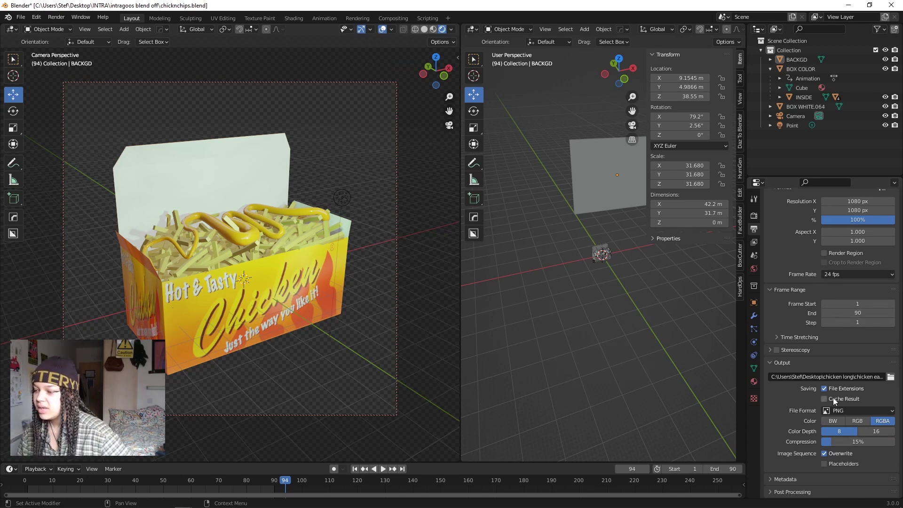
Render the full animation with Ctrl+F12 and search the system for 'chicken'
key("ctrl+F12")
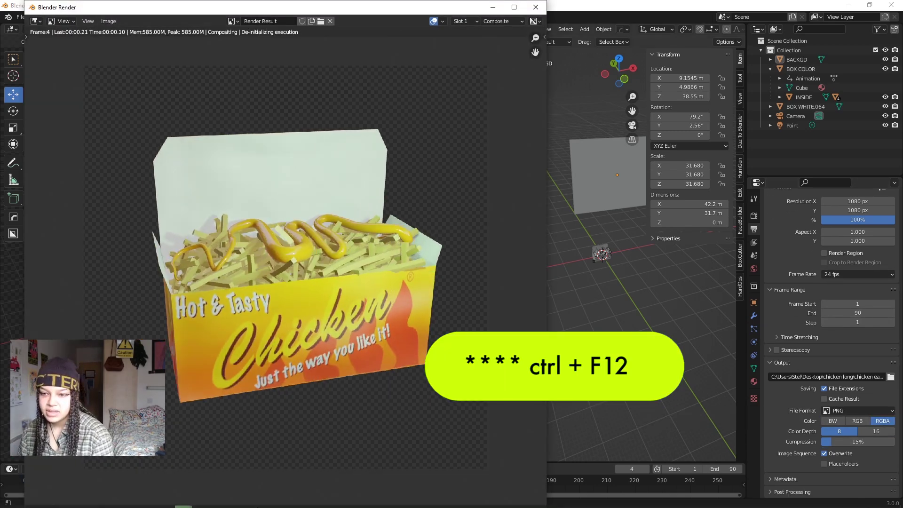
key("super")
type("ch")
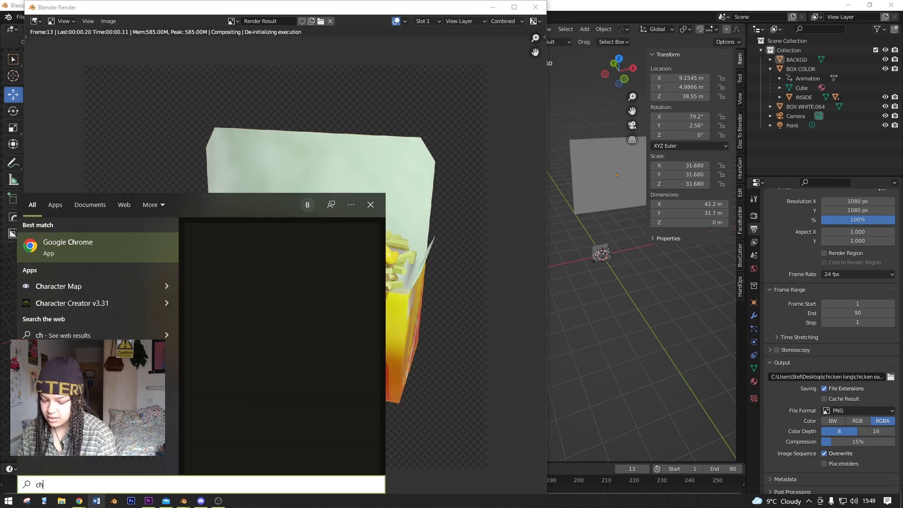
type("icken")
key("Escape")
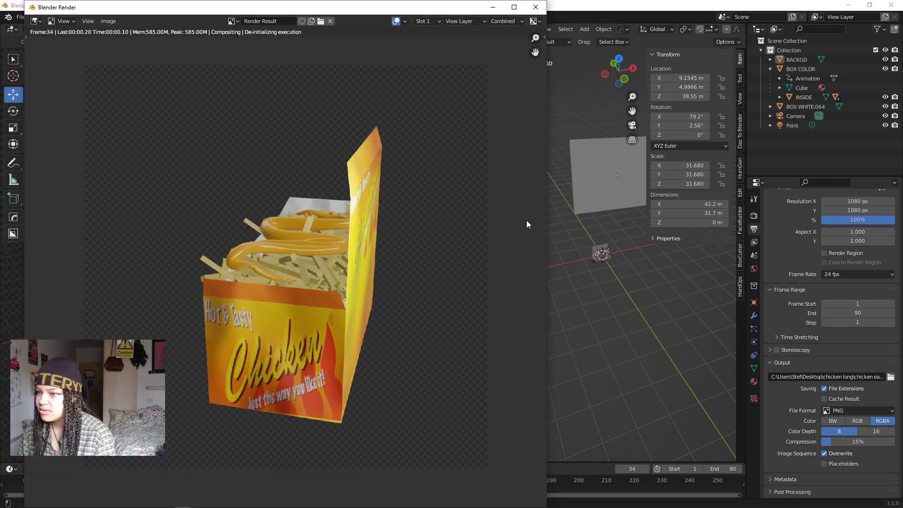
Bring the chicken long folder forward and scroll through the frames as they arrive
key("alt+Tab")
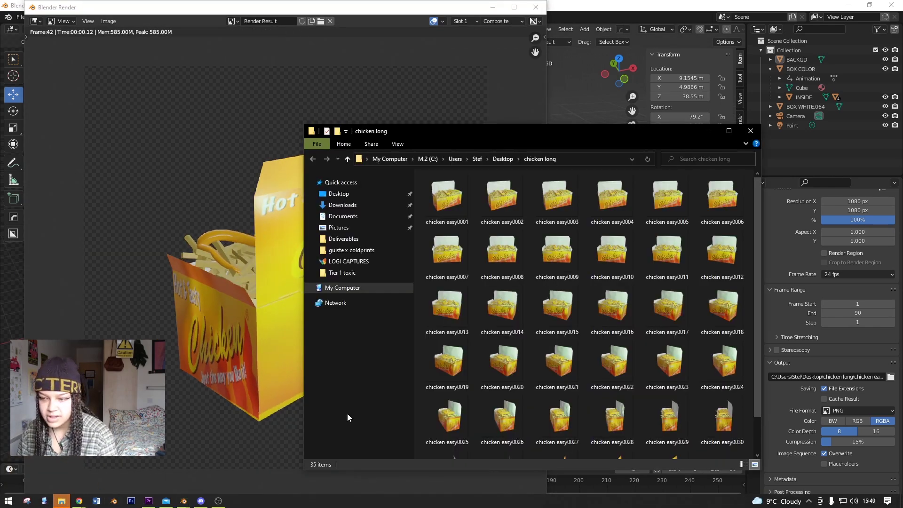
left_click_drag(563, 132, 607, 99)
scroll(647, 223, "down", 3)
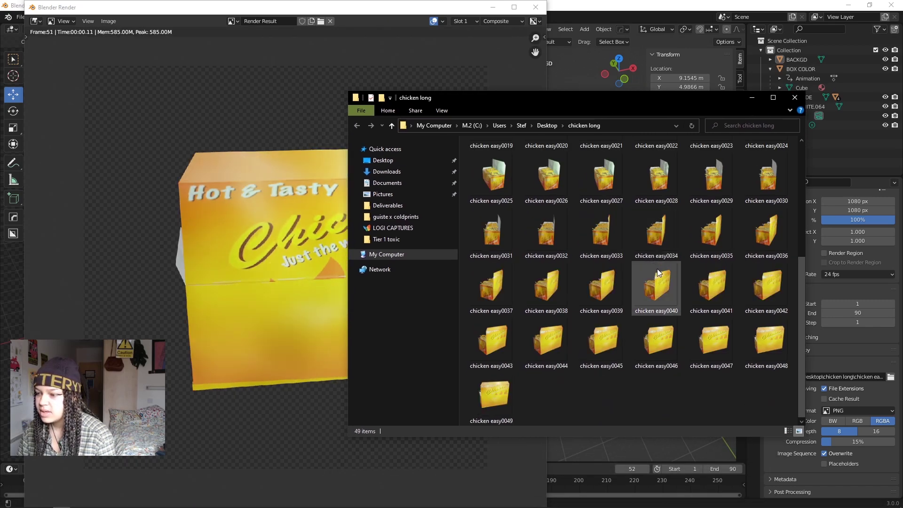
scroll(591, 282, "down", 2)
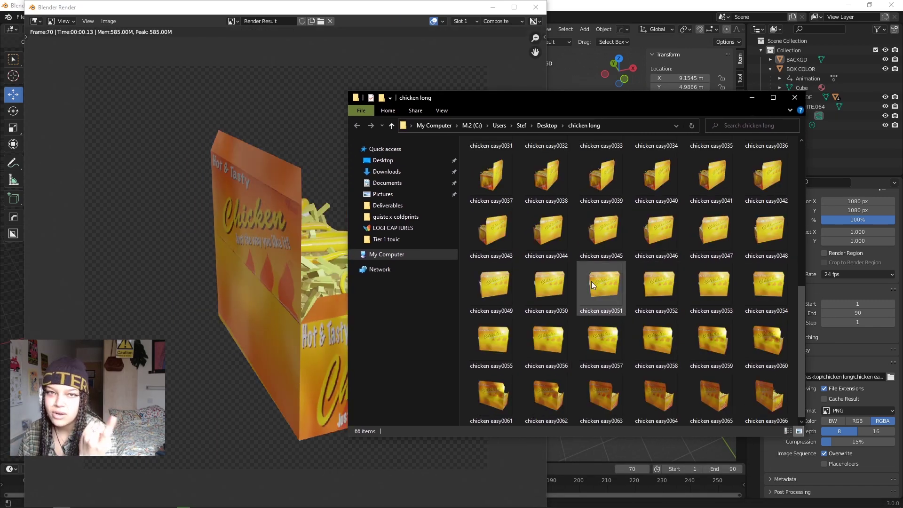
scroll(658, 315, "down", 1)
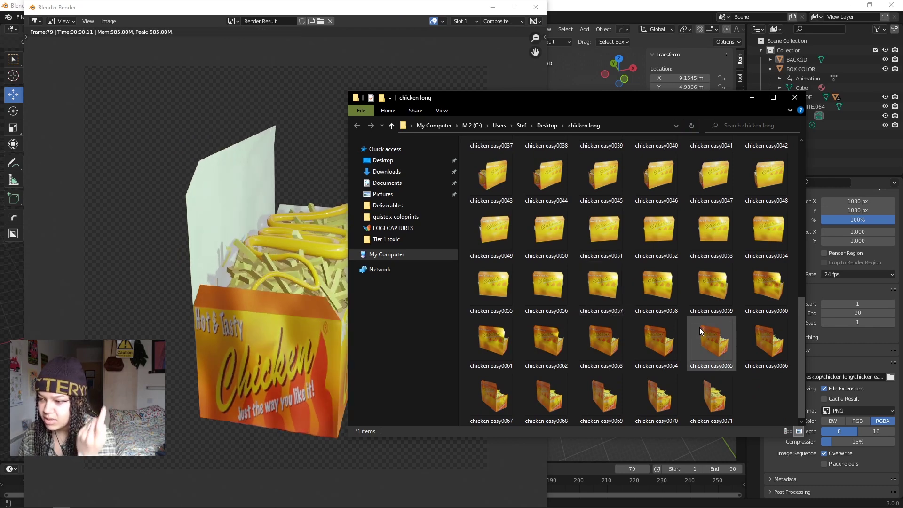
scroll(639, 407, "down", 3)
scroll(271, 347, "down", 3)
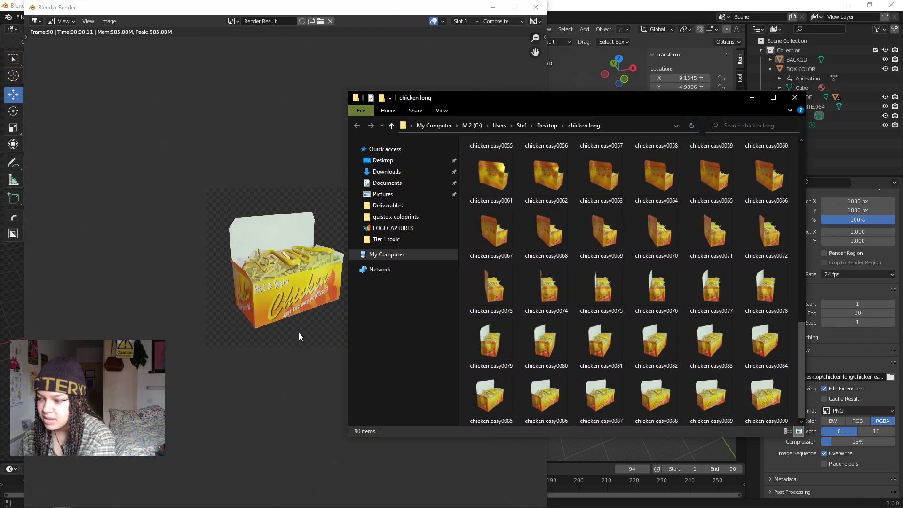
scroll(299, 334, "up", 1)
Confirm the last frame chicken easy0090 exists, then close the folder and render window
left_click(771, 413)
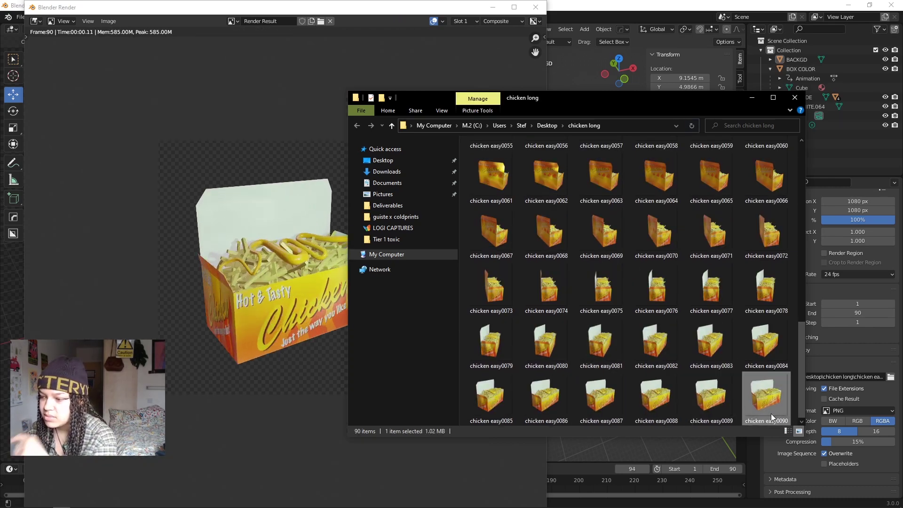
left_click(751, 98)
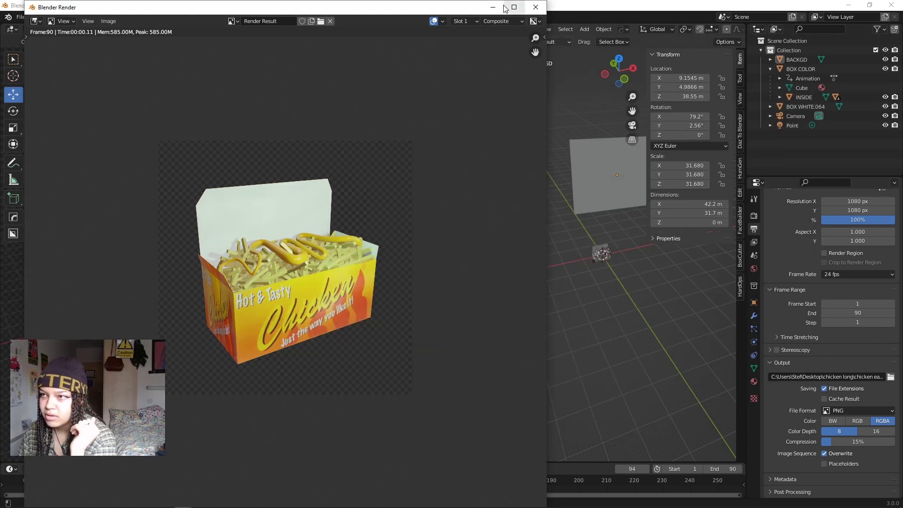
left_click(535, 7)
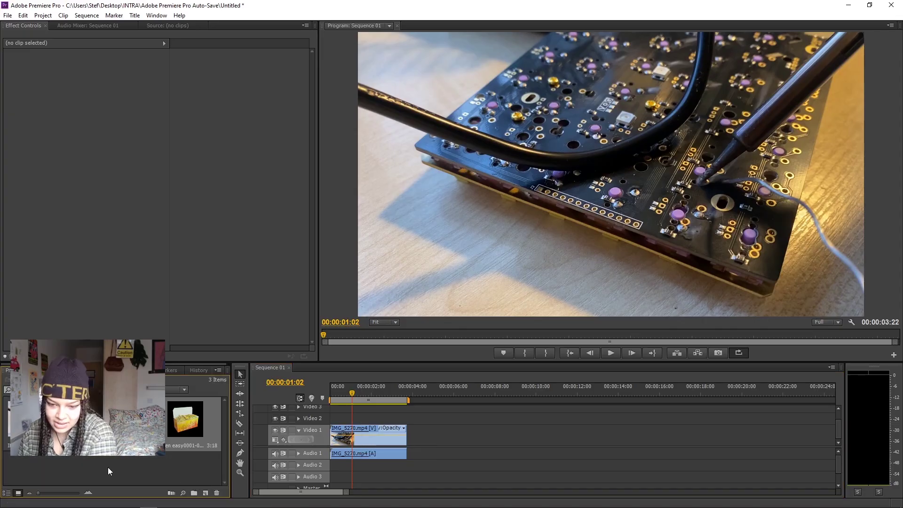
Import all chicken easy frames from chicken long and place them on Video 2 above the keyboard clip
double_click(108, 467)
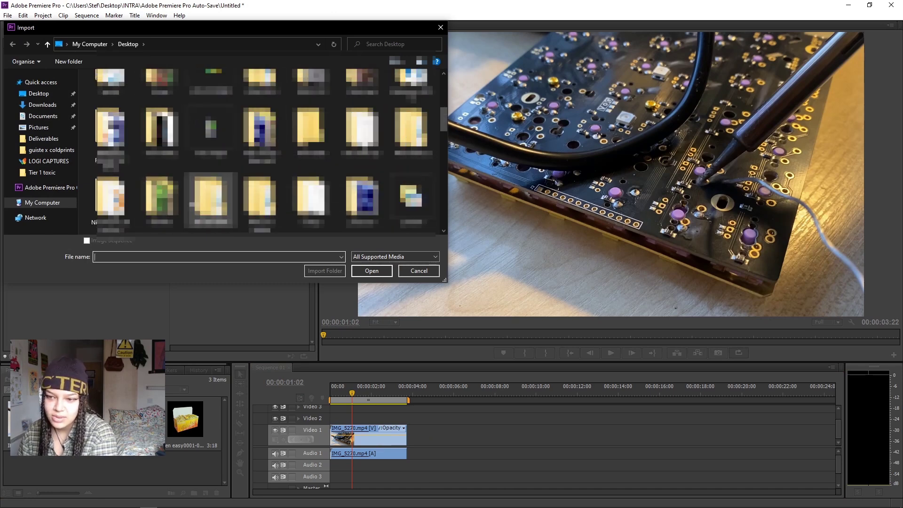
double_click(210, 199)
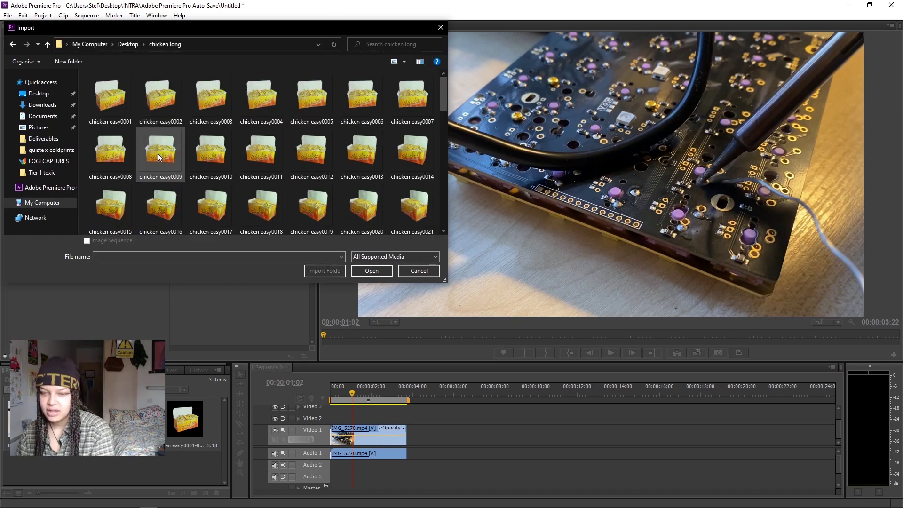
key("ctrl+a")
left_click(370, 271)
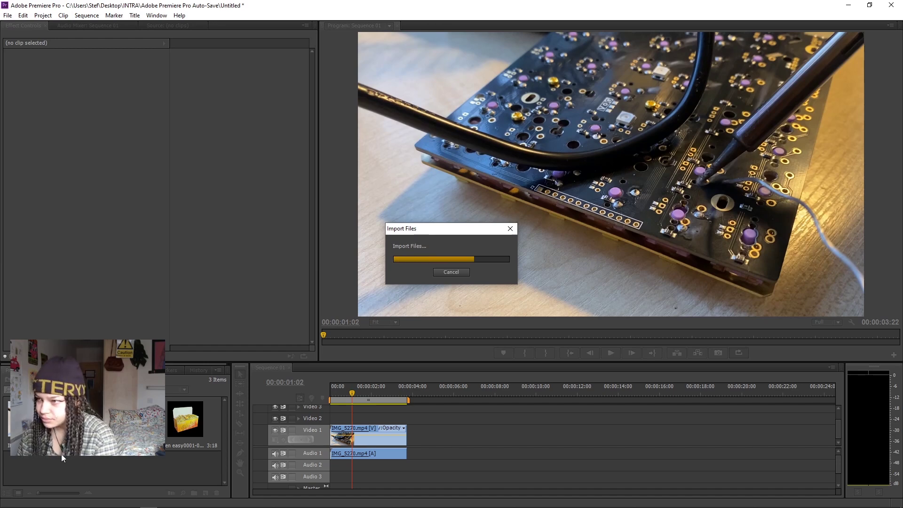
left_click_drag(63, 459, 357, 400)
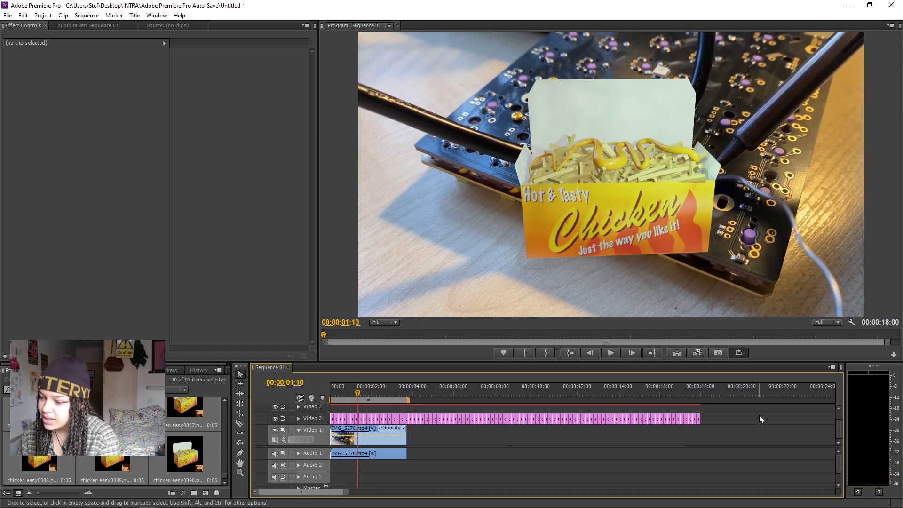
Set every chicken frame's duration to one frame with Ripple Edit closing the gaps
left_click_drag(761, 419, 332, 456)
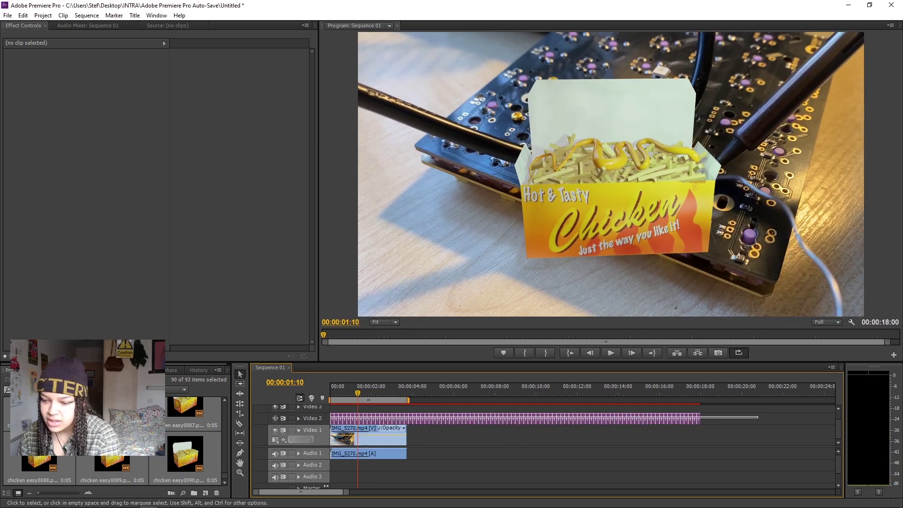
right_click(429, 420)
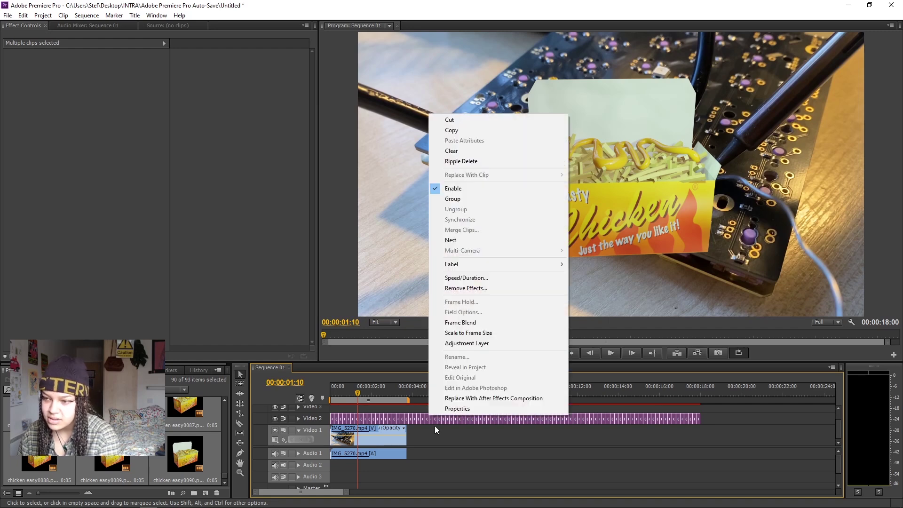
left_click(481, 281)
left_click_drag(453, 245, 4, 263)
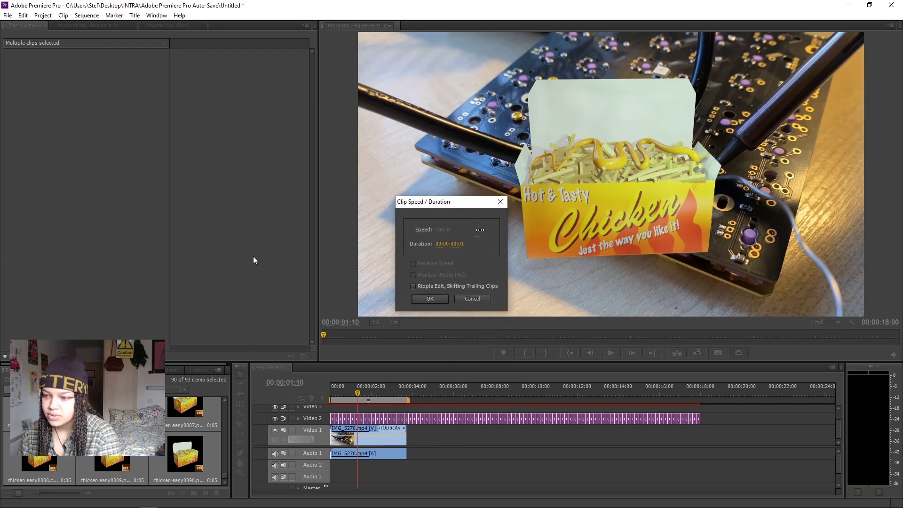
left_click(428, 286)
left_click(431, 299)
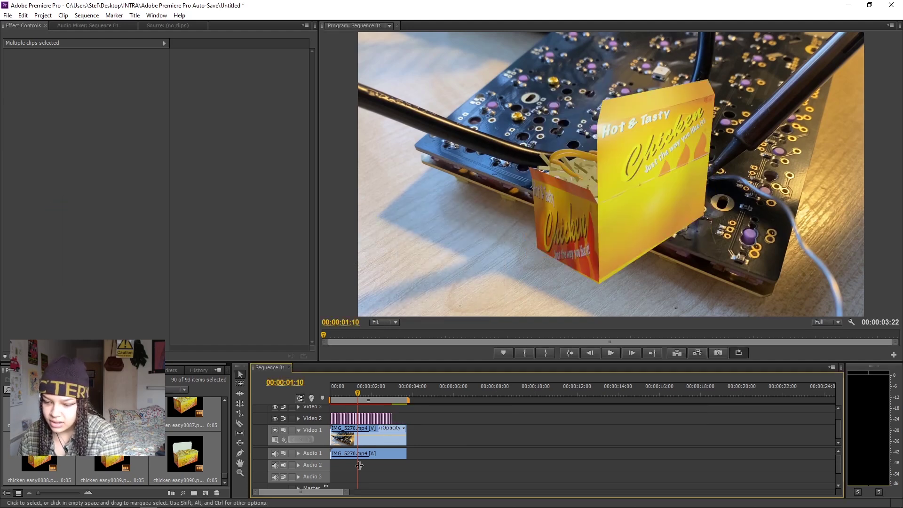
Nest the chicken frames into Nested Sequence 01 at the sequence start and play a preview
left_click_drag(346, 496, 296, 492)
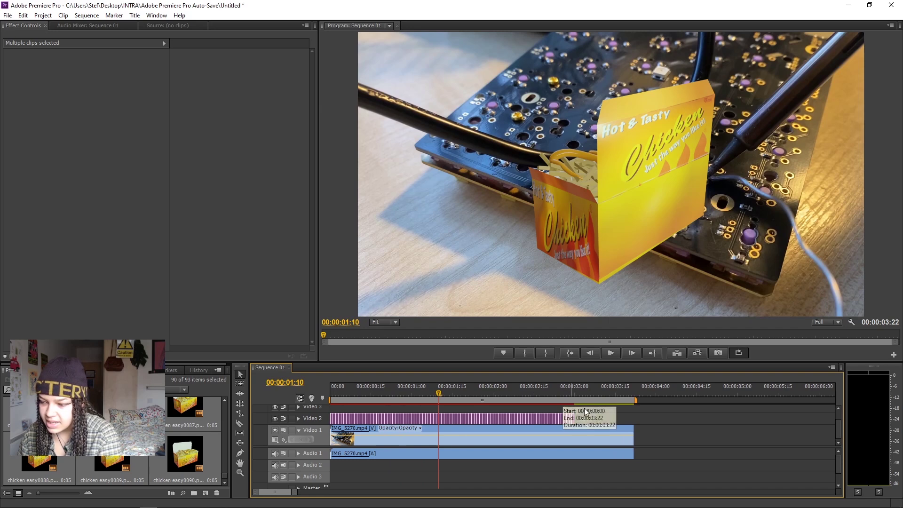
left_click(282, 418)
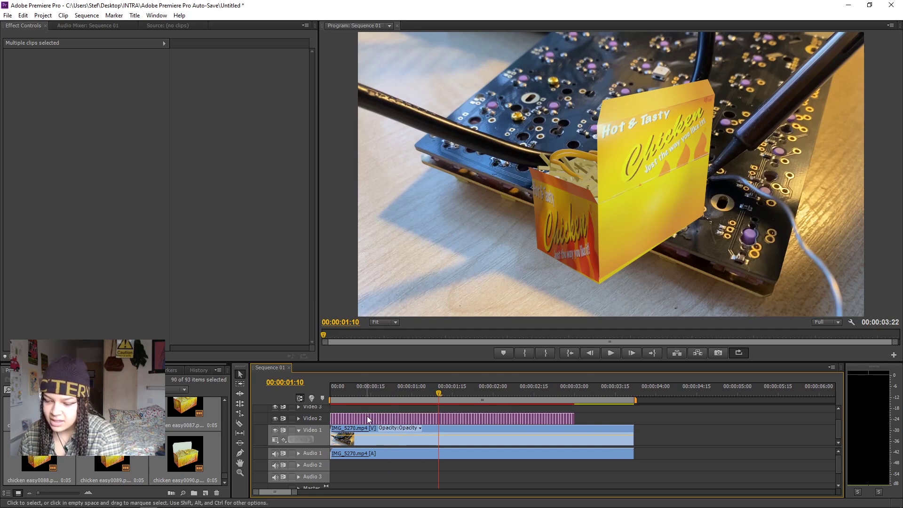
right_click(368, 419)
left_click(385, 238)
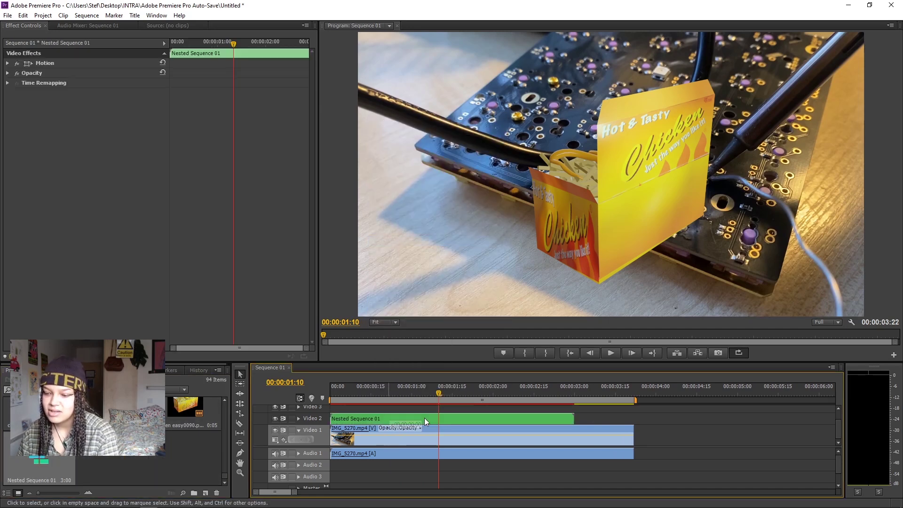
left_click_drag(424, 419, 467, 420)
left_click_drag(335, 422, 336, 423)
left_click(336, 391)
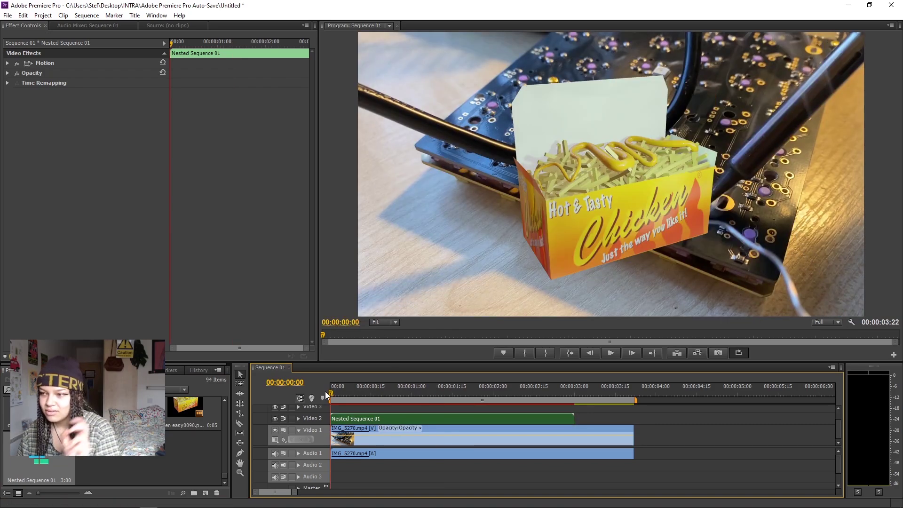
key("space")
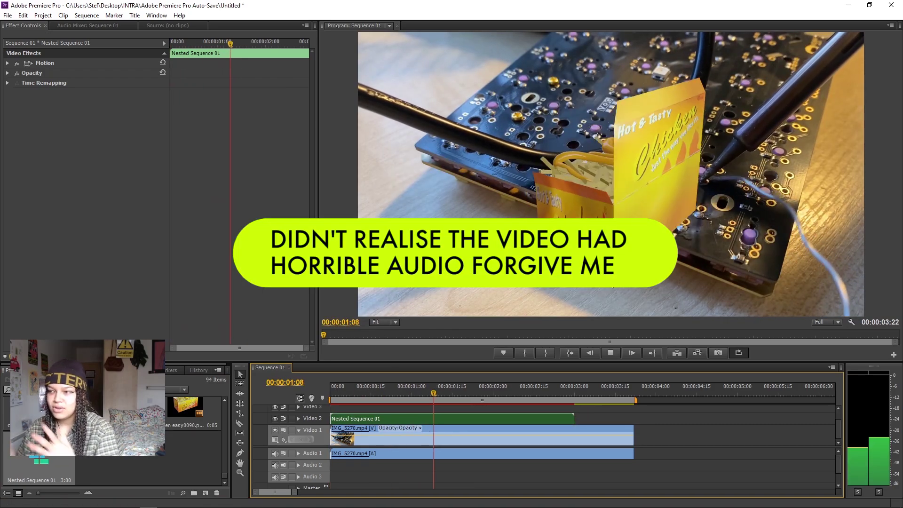